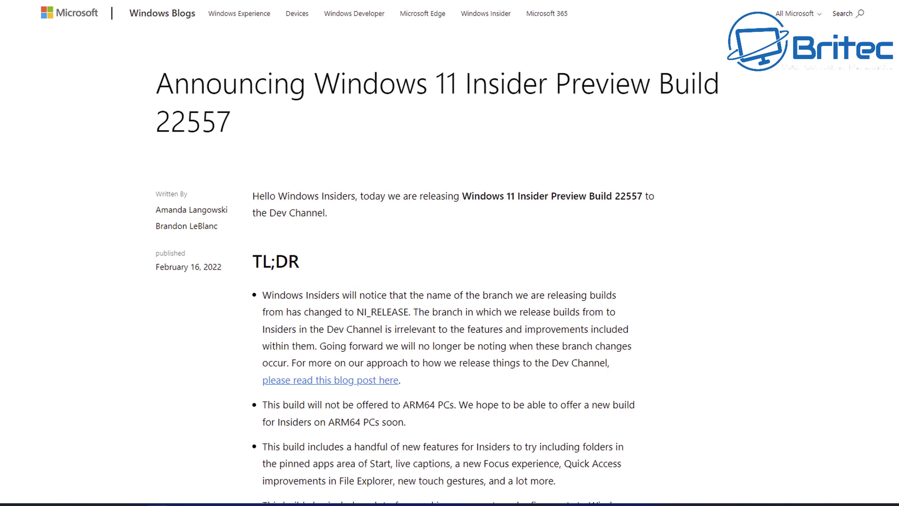
Scroll the Build 22557 post down to the Fixes bullet about Windows 11 Pro needing internet
scroll(449, 253, down, 6)
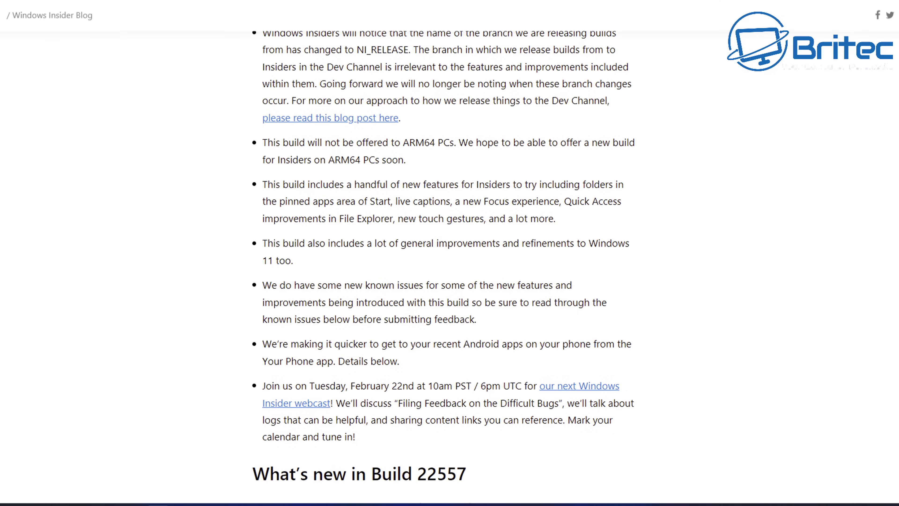
scroll(449, 253, down, 10)
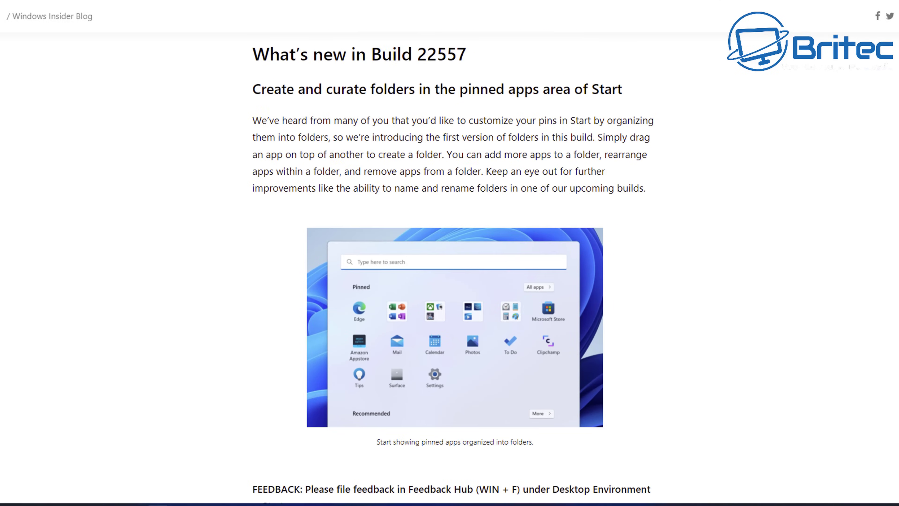
scroll(449, 253, down, 10)
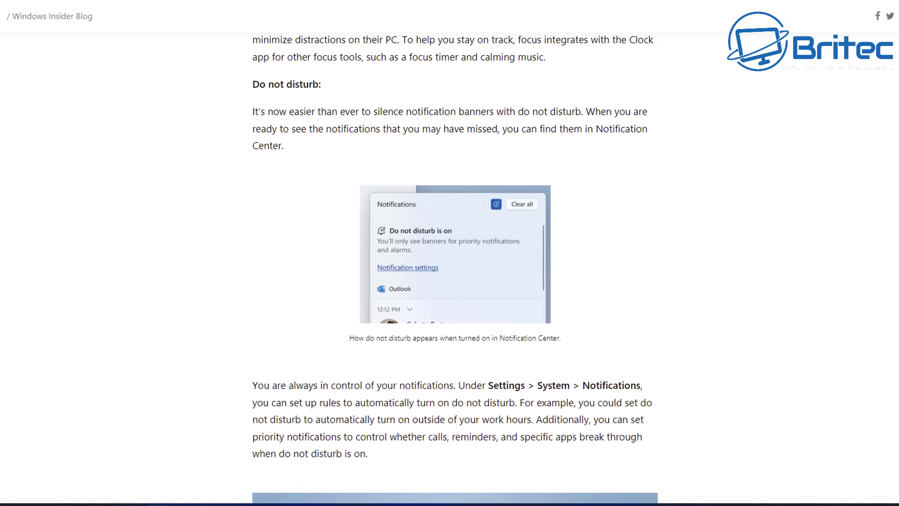
scroll(449, 253, down, 17)
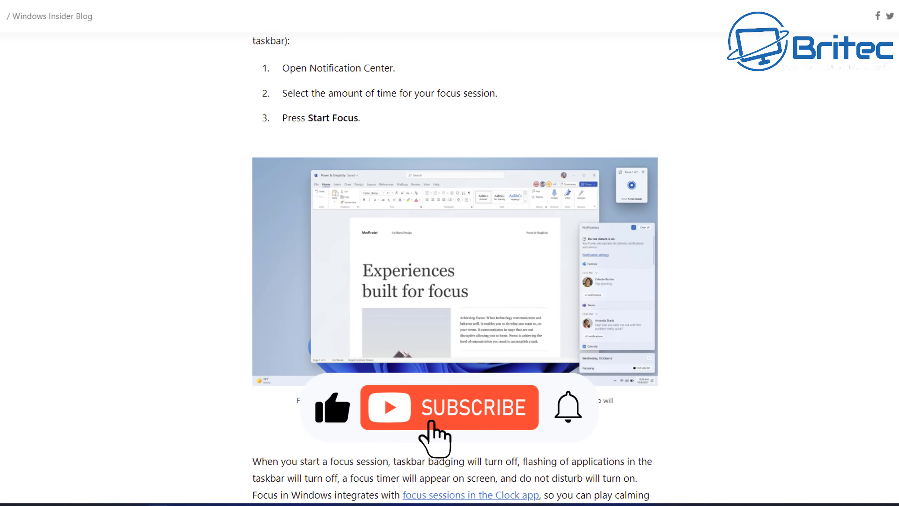
scroll(456, 266, down, 8)
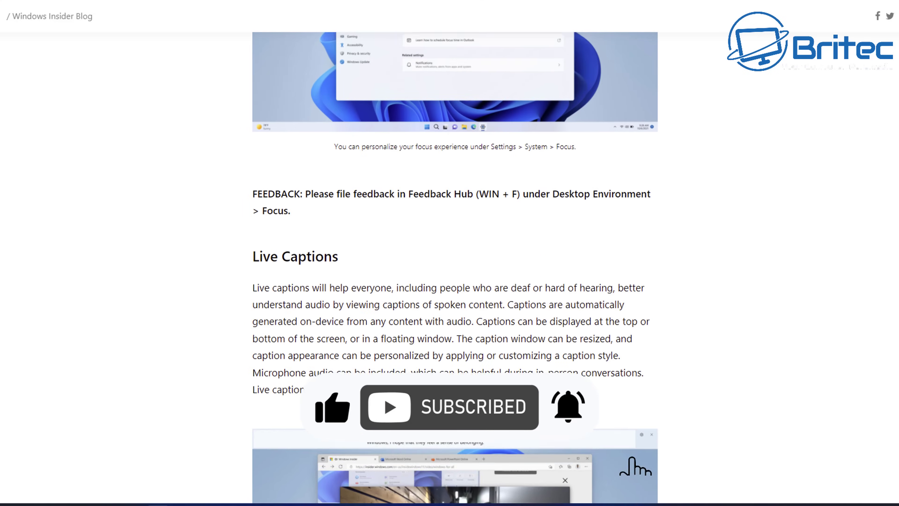
scroll(456, 266, down, 20)
scroll(455, 266, down, 20)
scroll(456, 266, up, 10)
scroll(455, 266, down, 15)
scroll(456, 266, down, 20)
scroll(455, 266, down, 20)
scroll(455, 266, down, 20)
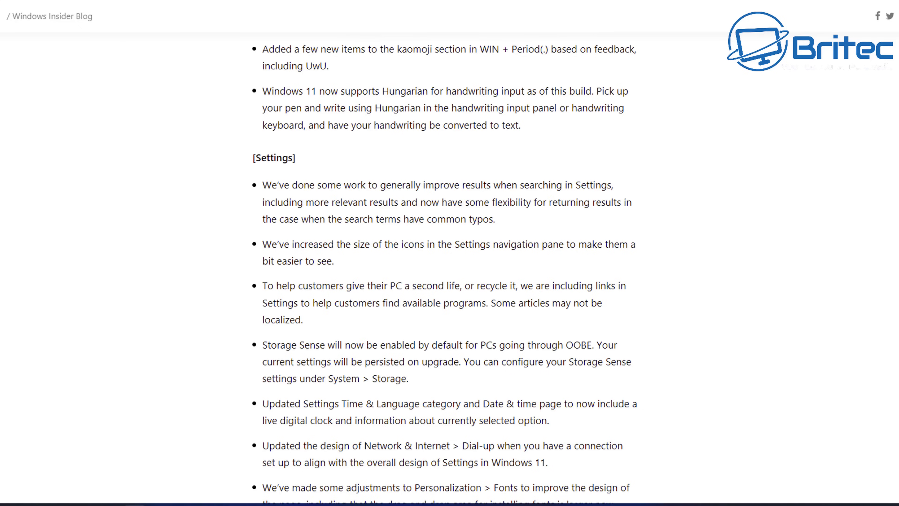
scroll(455, 266, down, 20)
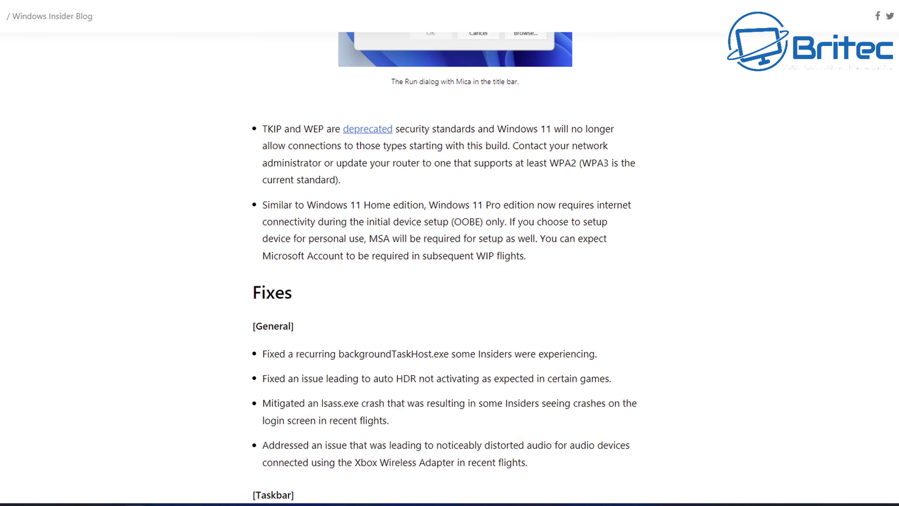
scroll(455, 266, down, 4)
scroll(582, 315, up, 3)
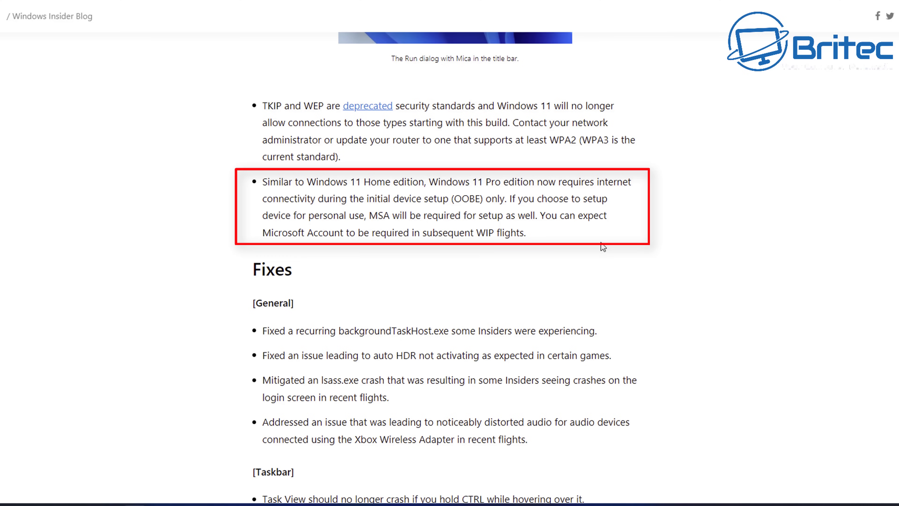
Scroll up slightly to bring the Pro edition setup-requirement bullet into view
scroll(601, 246, up, 2)
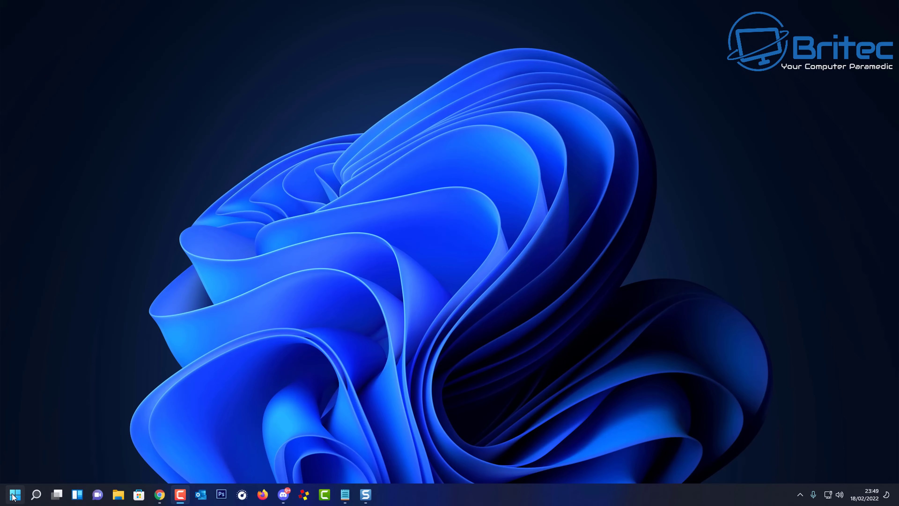
Open Settings from Start, confirm the user shows Local Account, then close Settings
click(14, 493)
click(134, 257)
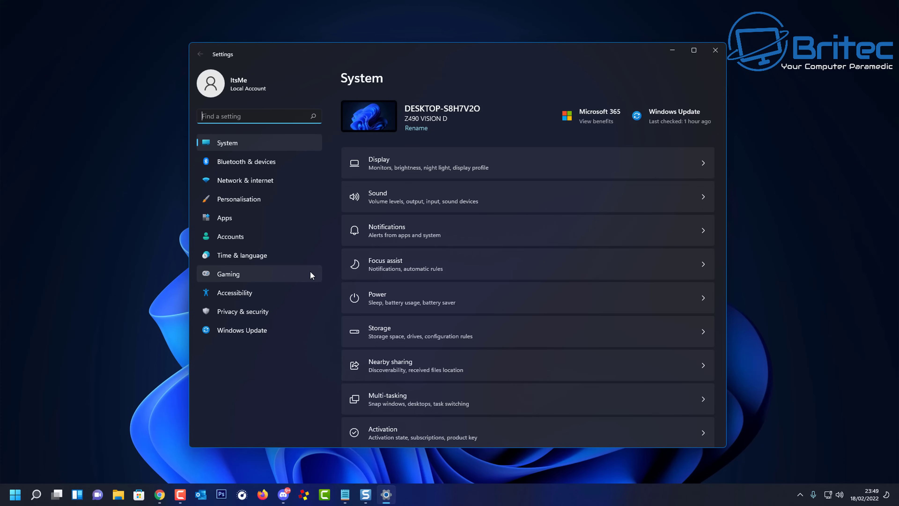
scroll(677, 132, down, 2)
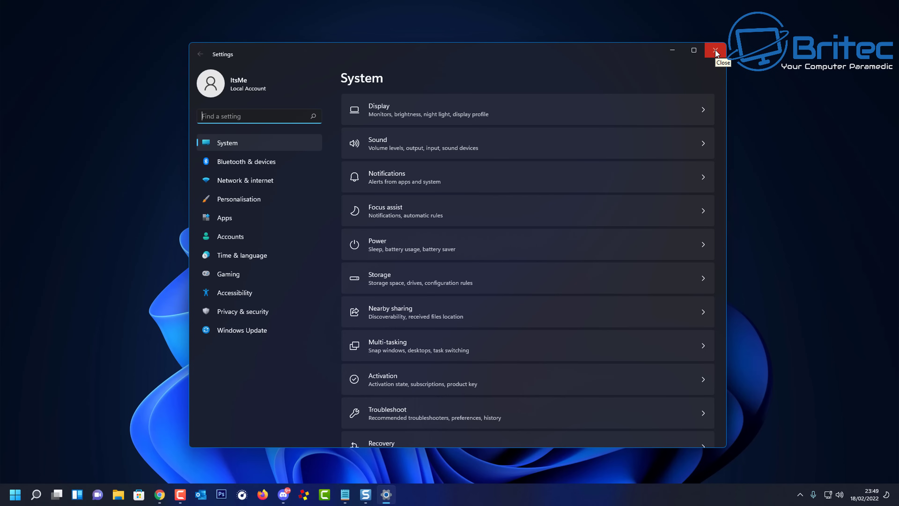
click(715, 51)
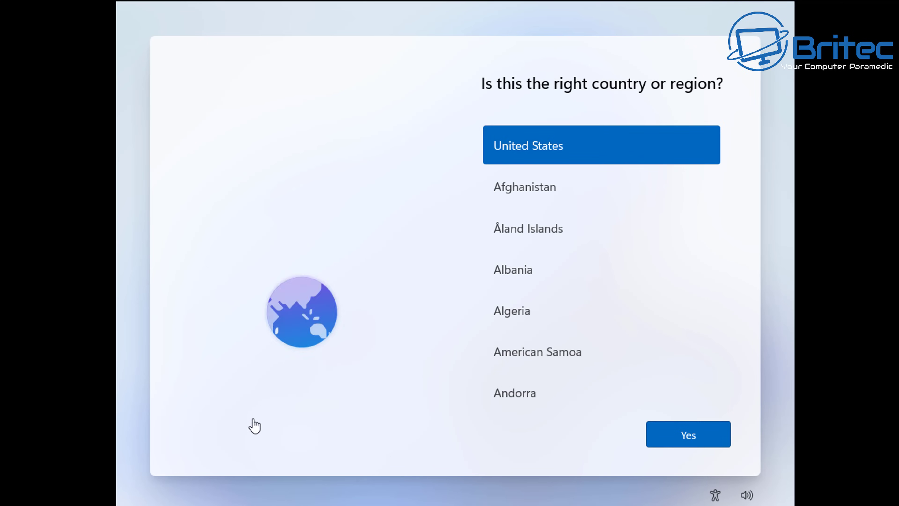
Confirm United States and the US keyboard, skipping the second layout and device naming
click(677, 433)
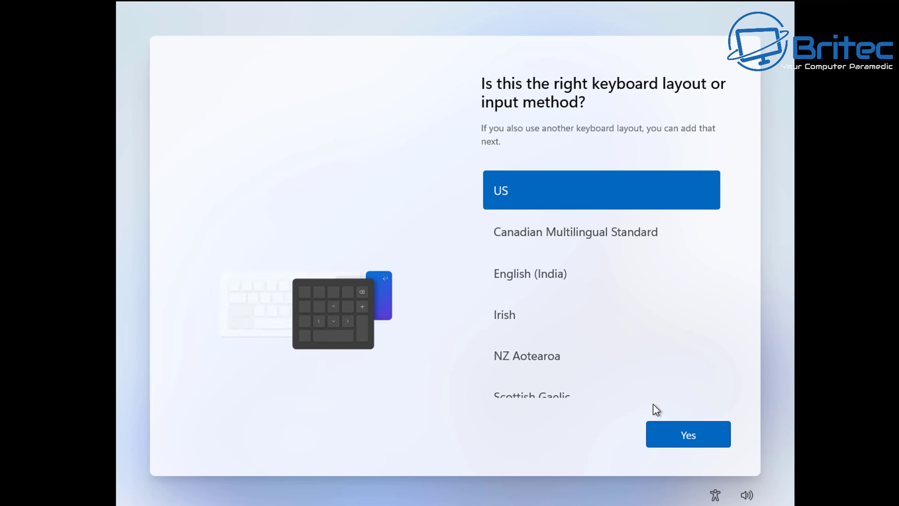
click(700, 435)
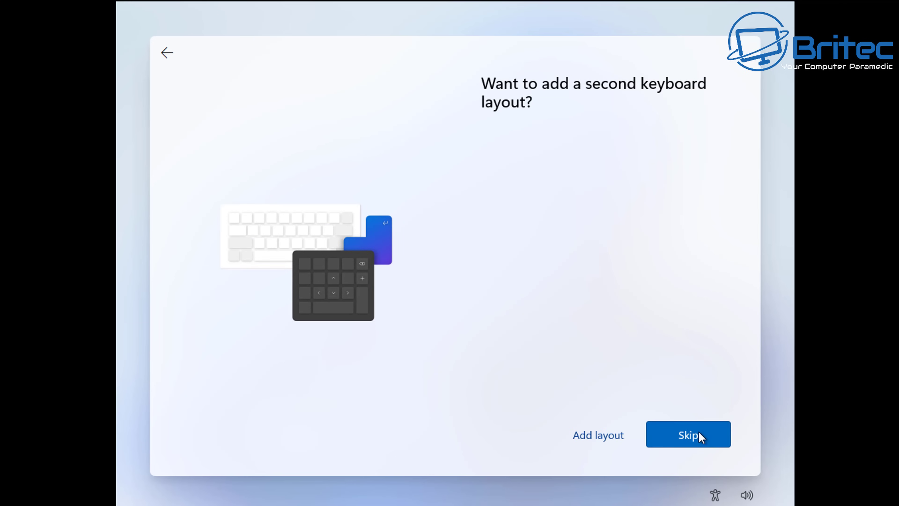
click(700, 436)
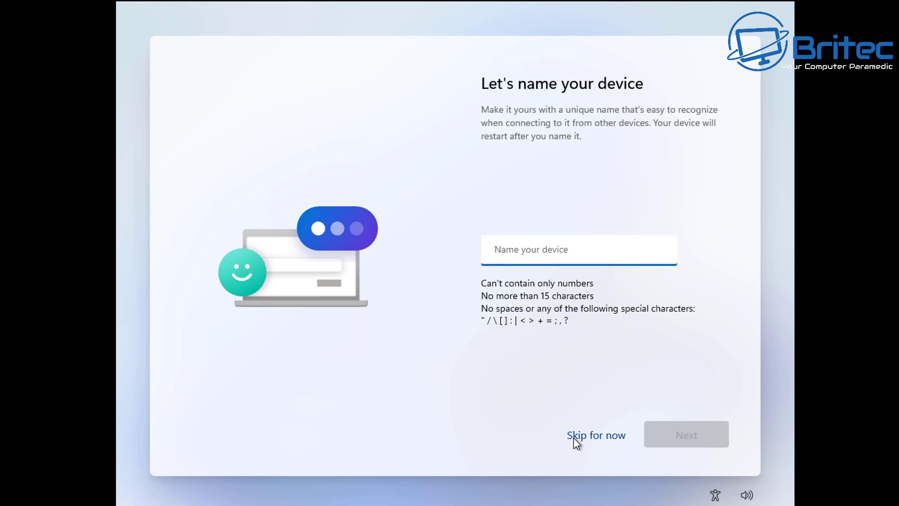
click(598, 436)
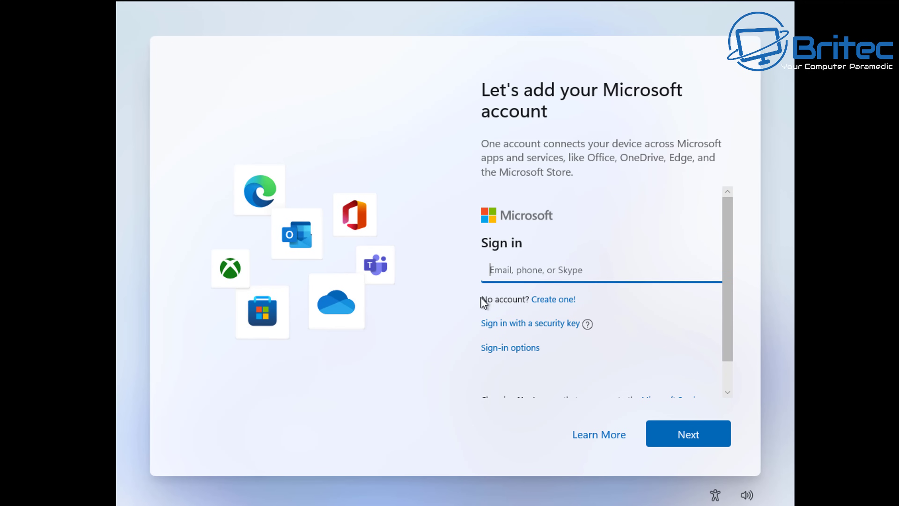
Check Sign-in options, go back, and focus the email field on the Microsoft sign-in page
click(506, 348)
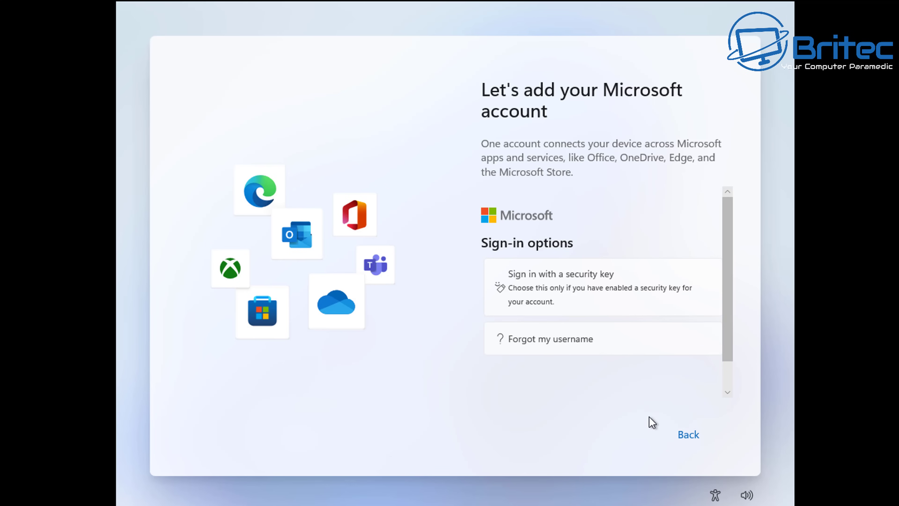
click(685, 434)
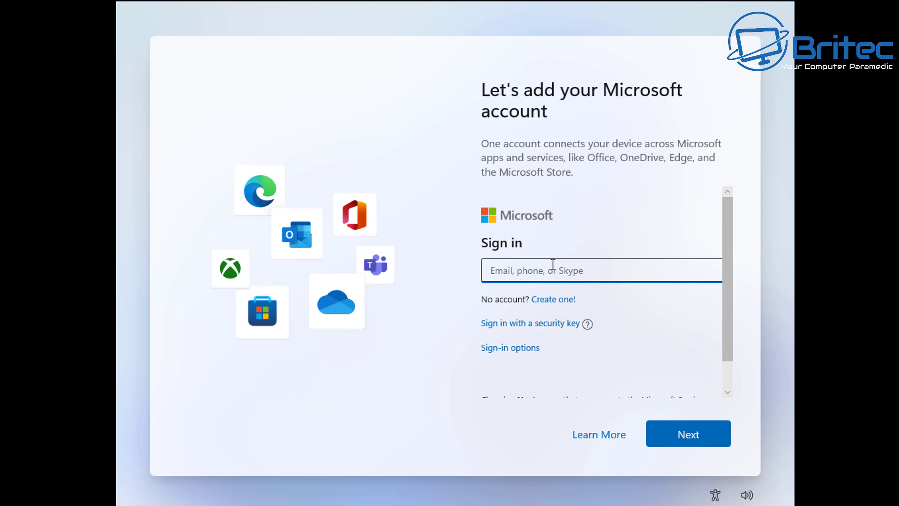
click(534, 275)
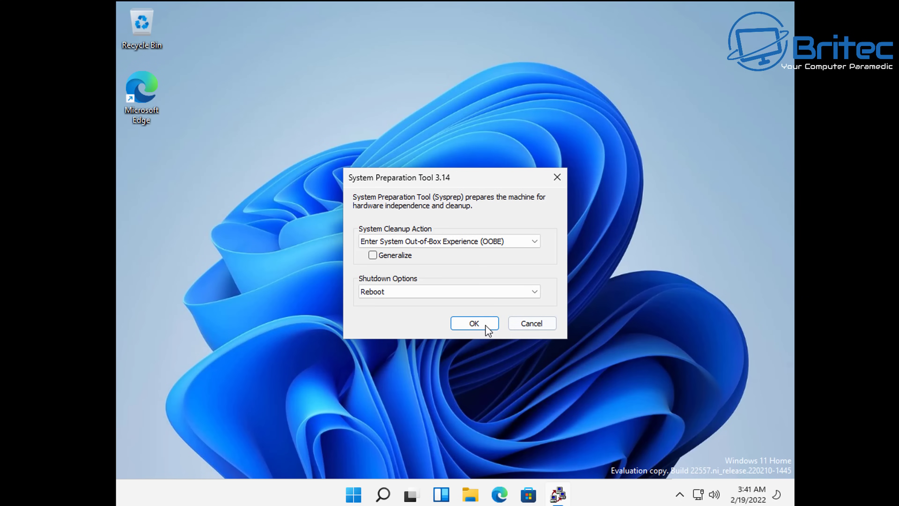
Confirm the System Preparation Tool run so the PC reboots back into setup
click(474, 322)
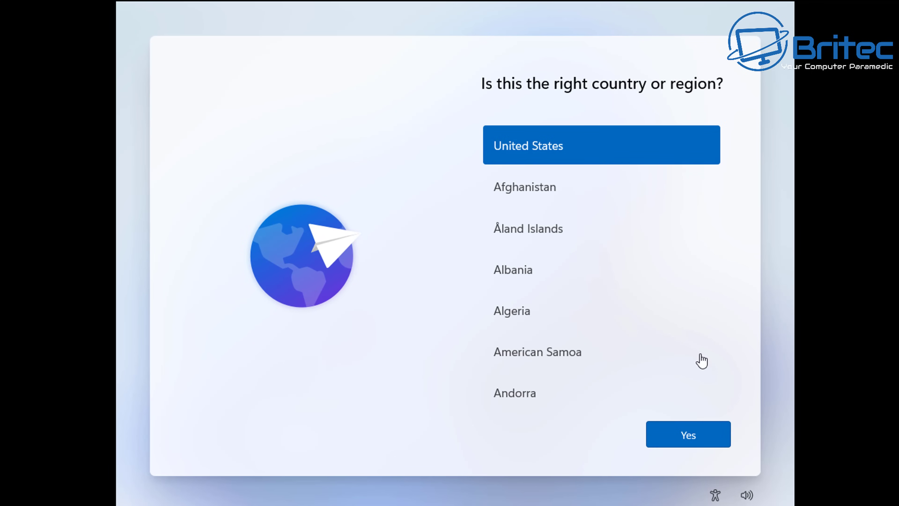
Confirm United States and the US keyboard layout, declining a second layout
click(704, 441)
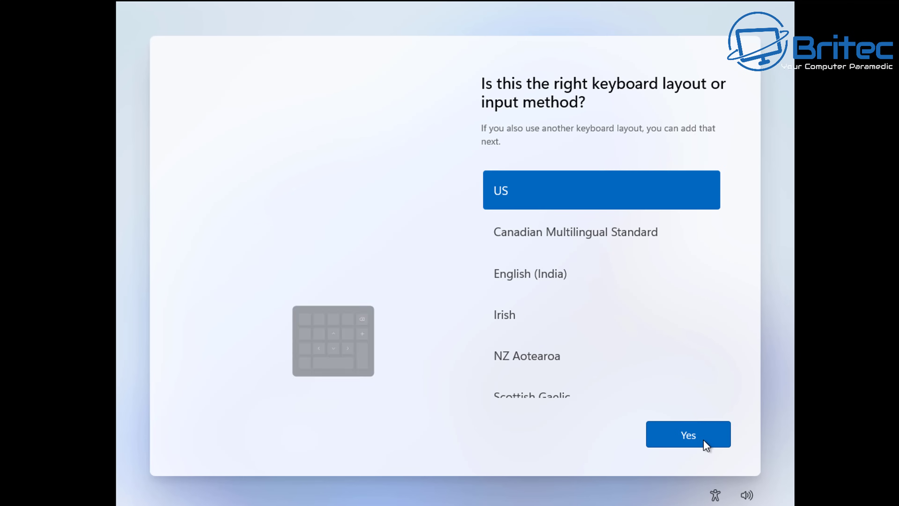
click(704, 441)
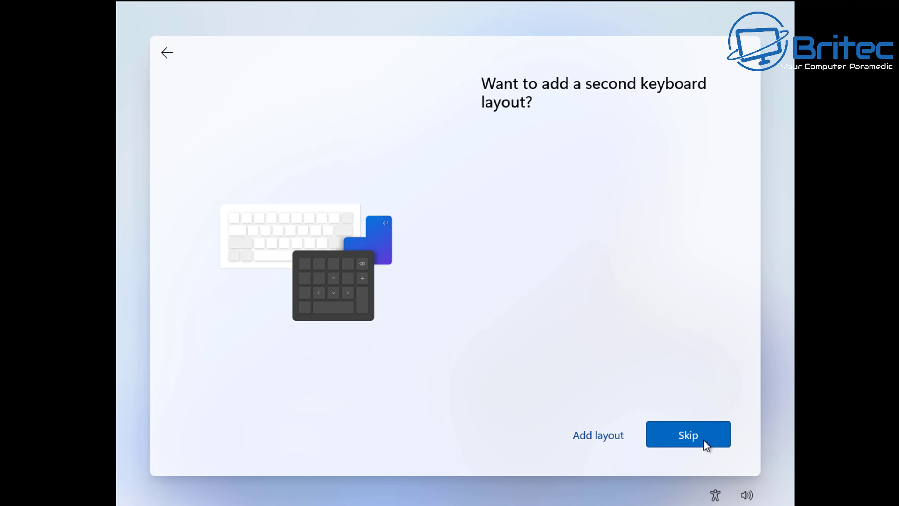
click(679, 443)
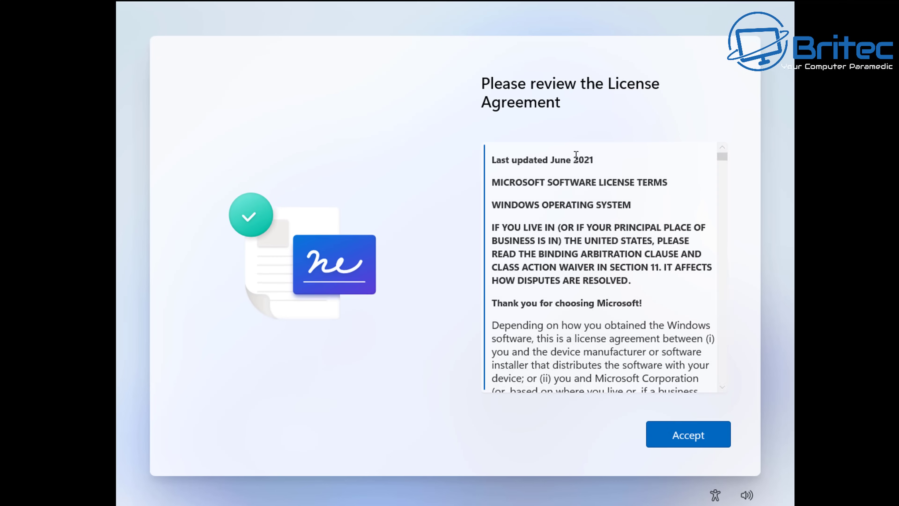
Accept the license agreement and skip naming the device
click(674, 430)
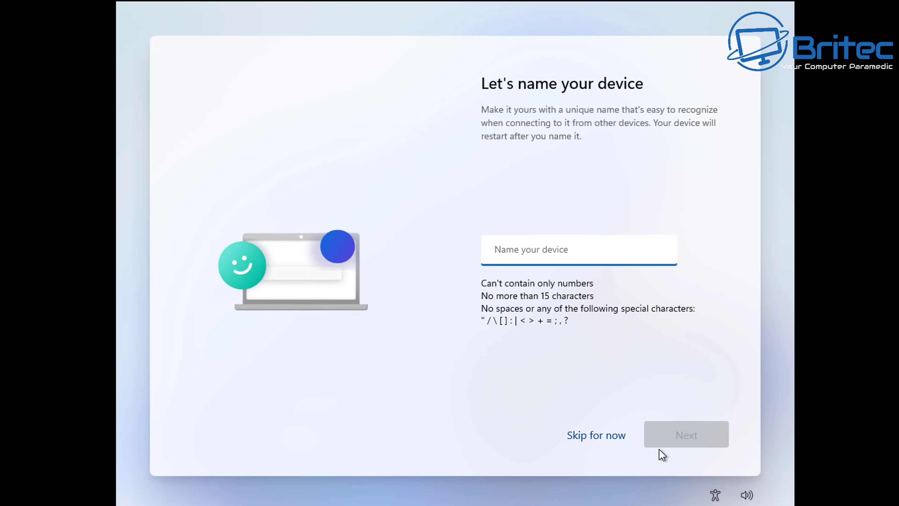
click(598, 438)
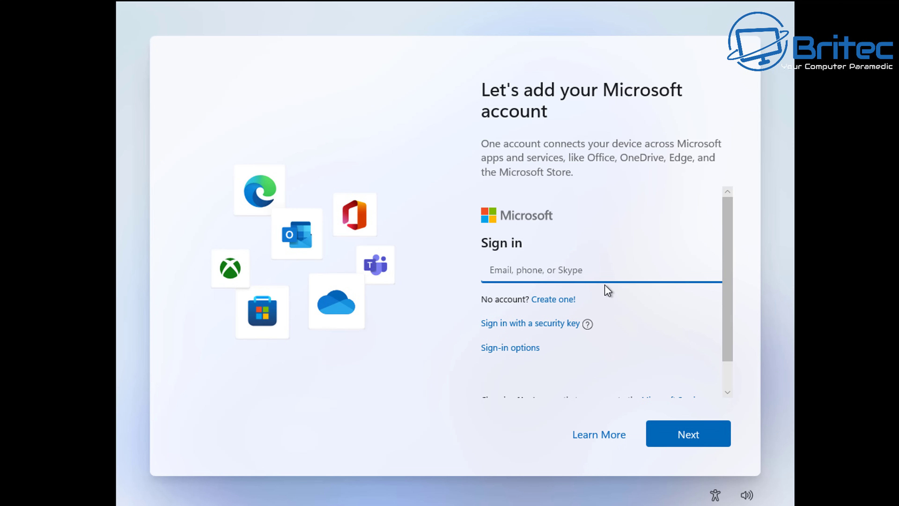
click(509, 348)
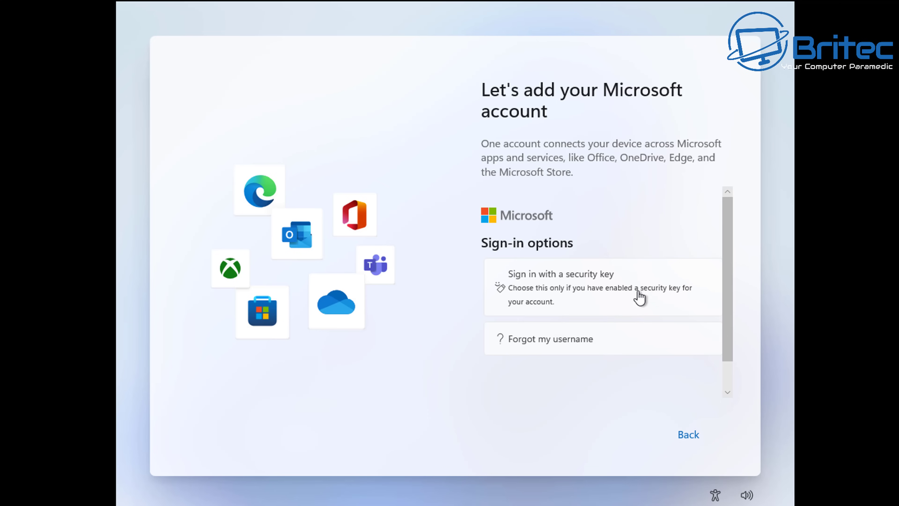
click(686, 436)
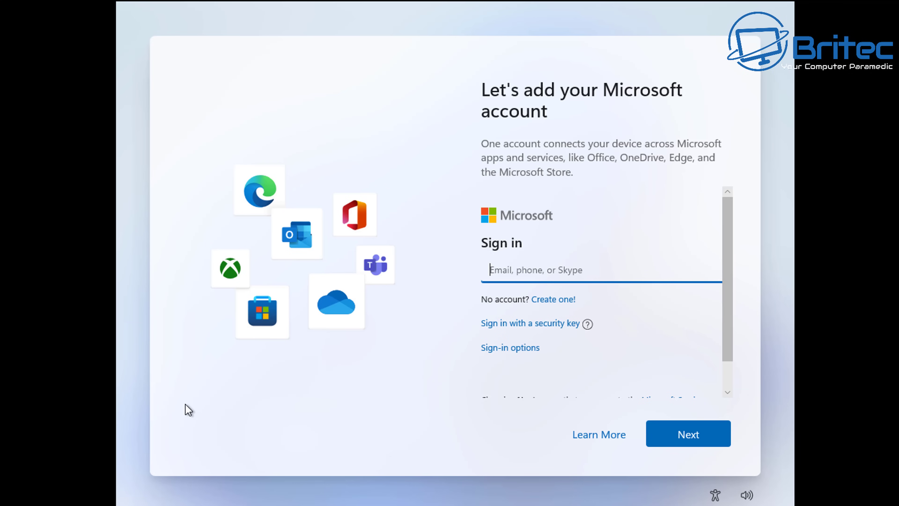
Sign in with a dummy e-mail and one-letter password, then continue past the locked-account error
text(b@b.com)
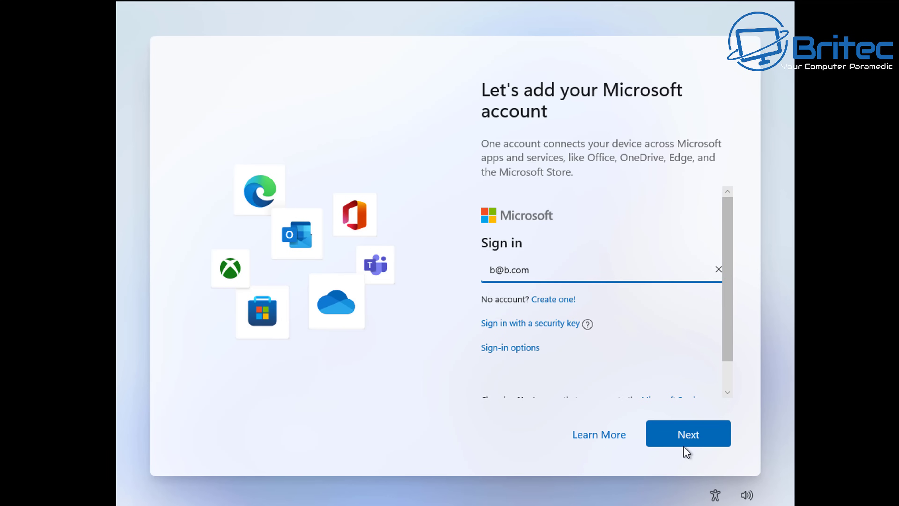
click(689, 437)
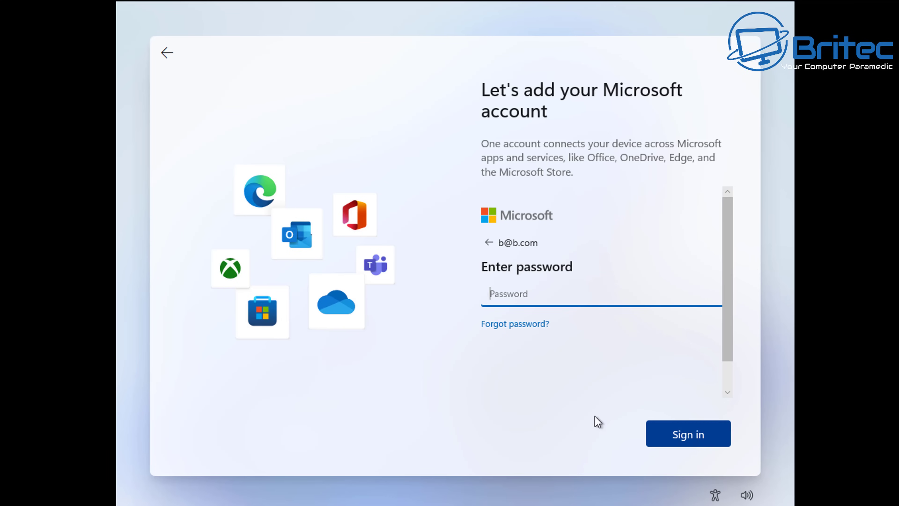
text(b)
click(694, 437)
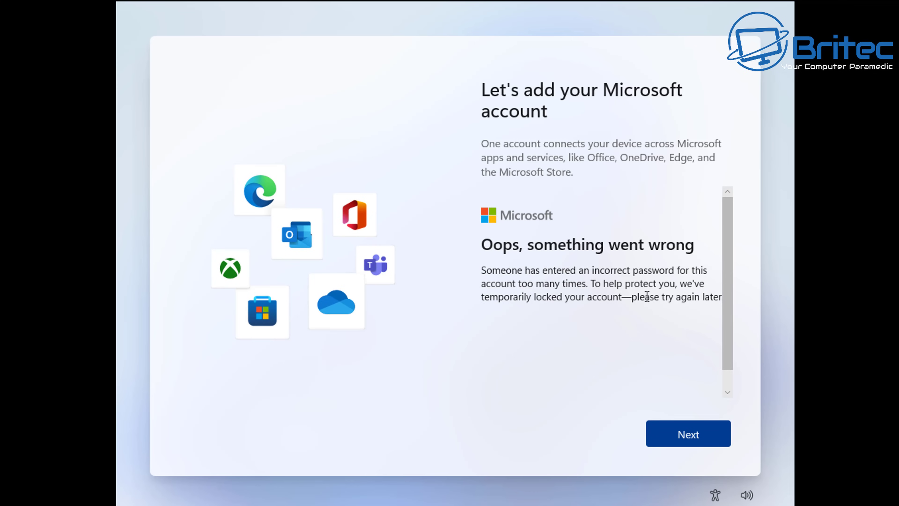
click(682, 445)
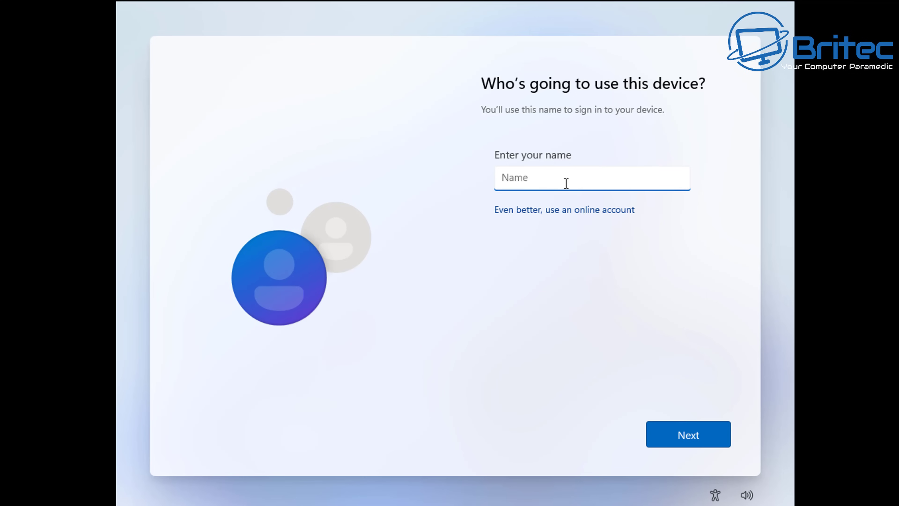
Enter Britec as the local user name and continue with a blank password
text(Britec)
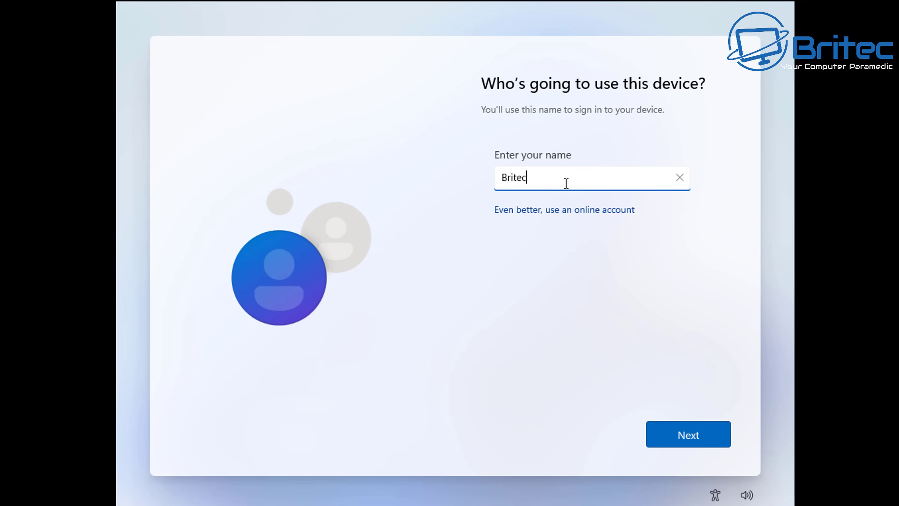
click(699, 437)
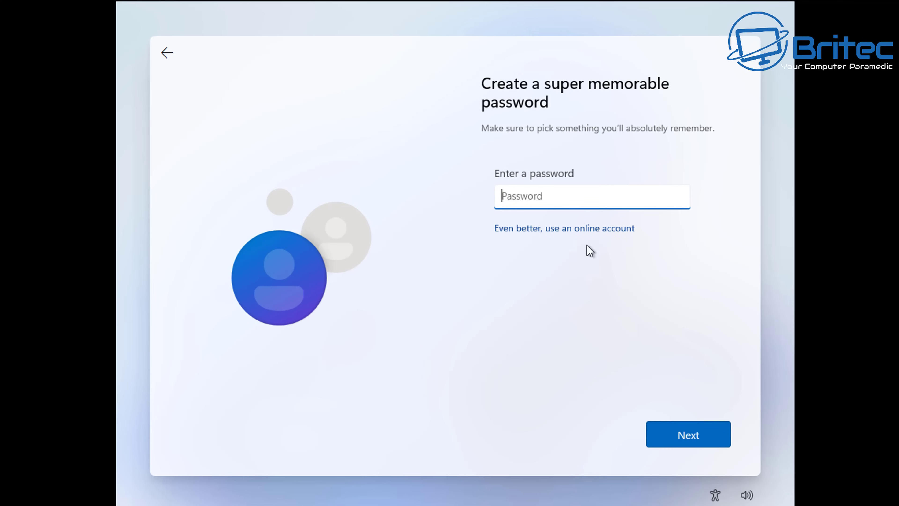
click(690, 447)
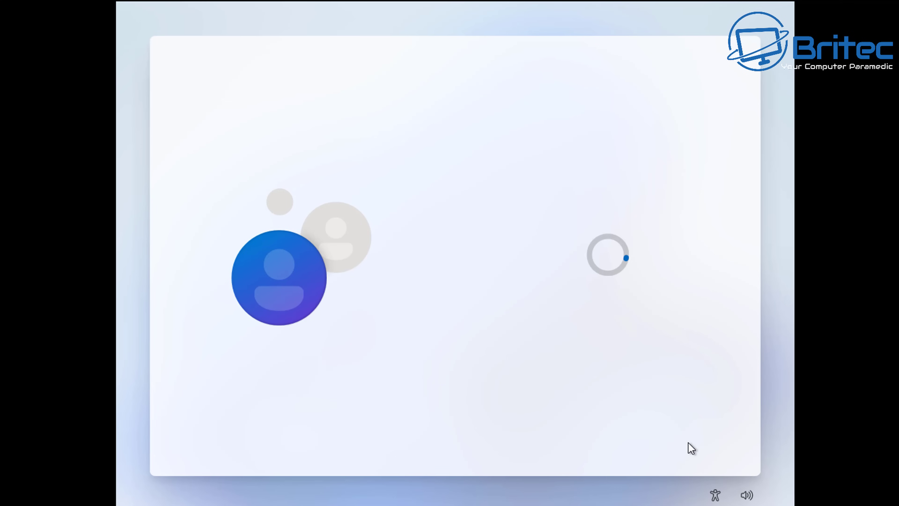
Turn off Location, Find my device, Inking & typing, Tailored experiences and Advertising ID, set Diagnostic data to Required only, and accept
click(502, 254)
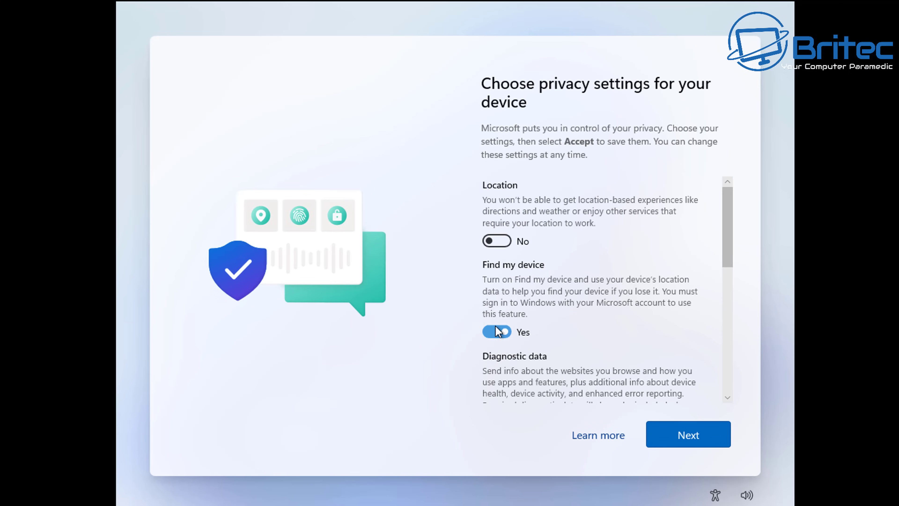
click(496, 277)
scroll(508, 356, down, 2)
click(495, 344)
scroll(512, 367, down, 2)
click(496, 321)
scroll(513, 359, down, 2)
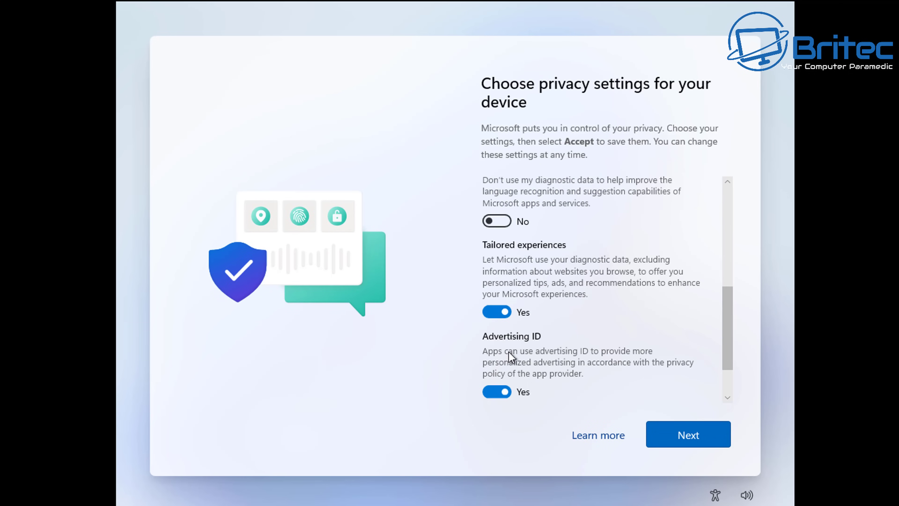
click(497, 311)
click(496, 367)
scroll(525, 377, down, 1)
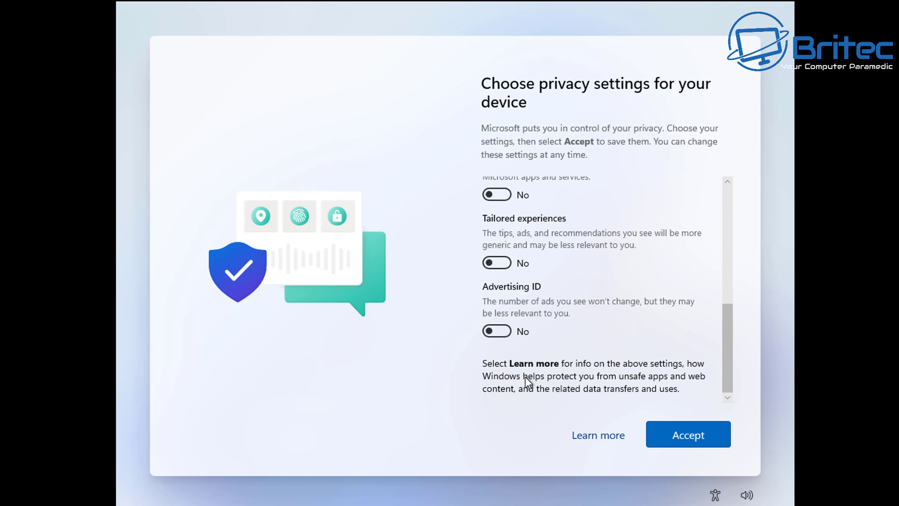
click(704, 439)
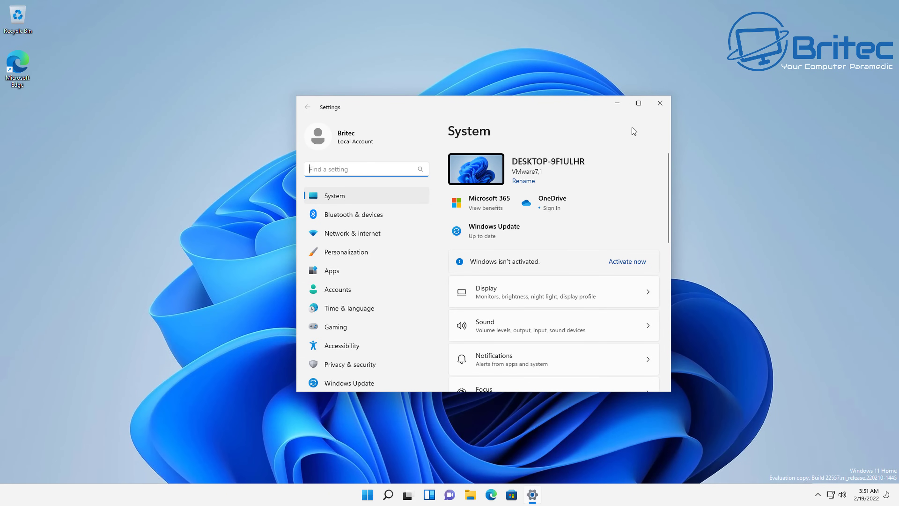
Close the Settings window after confirming the account shows as Local Account
click(661, 103)
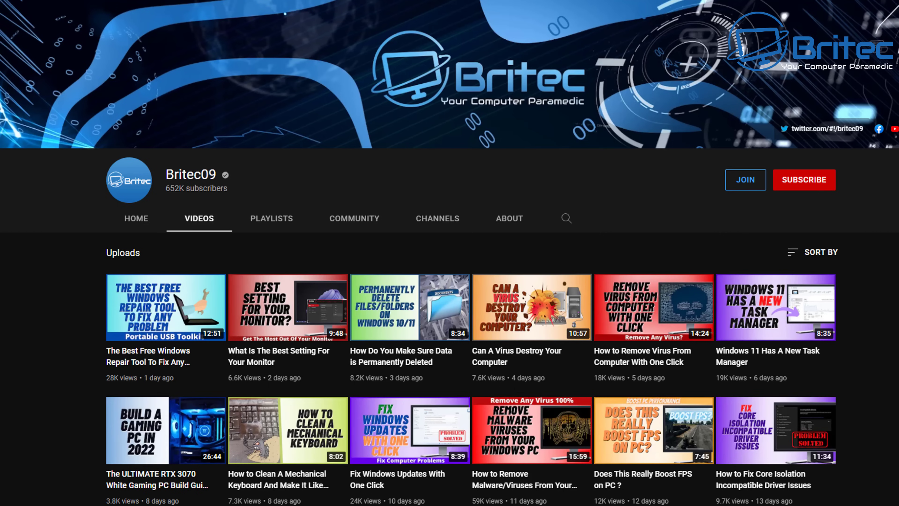
Subscribe to the Britec09 channel and set its upload notifications to All
scroll(449, 253, down, 3)
scroll(450, 253, down, 3)
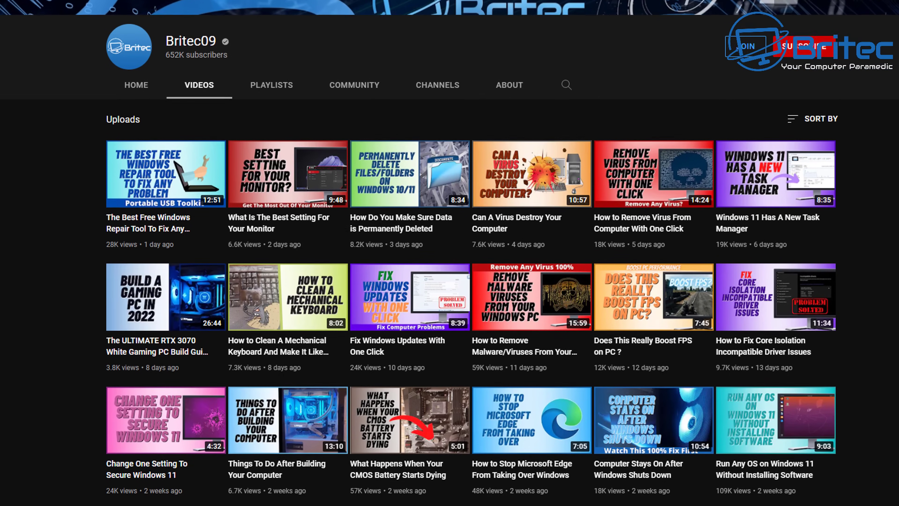
scroll(449, 253, down, 1)
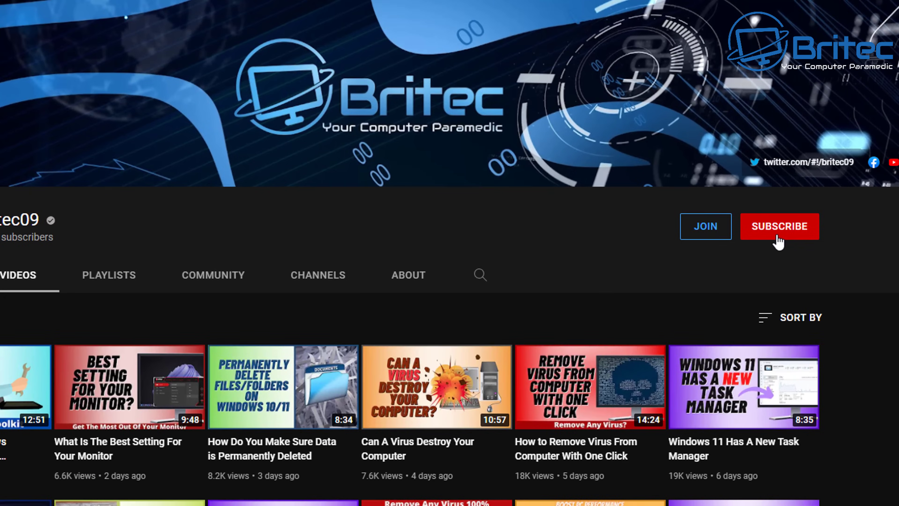
click(778, 243)
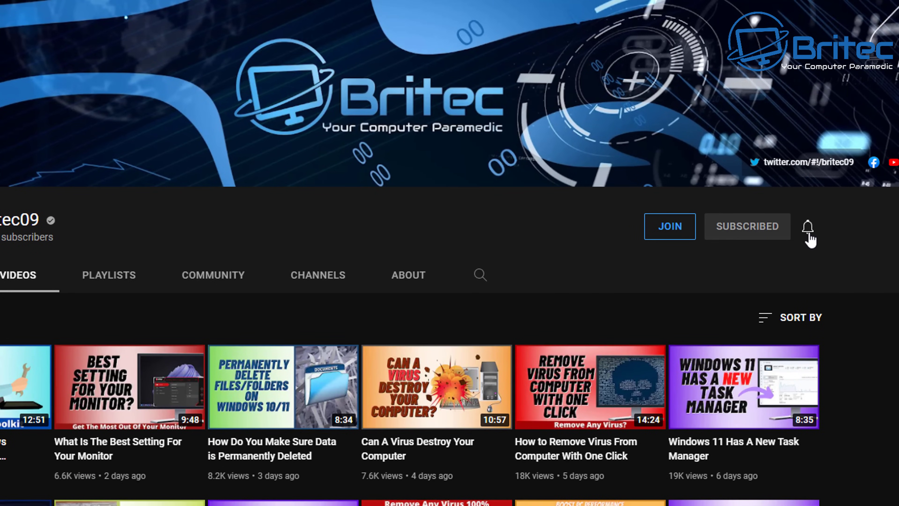
click(810, 236)
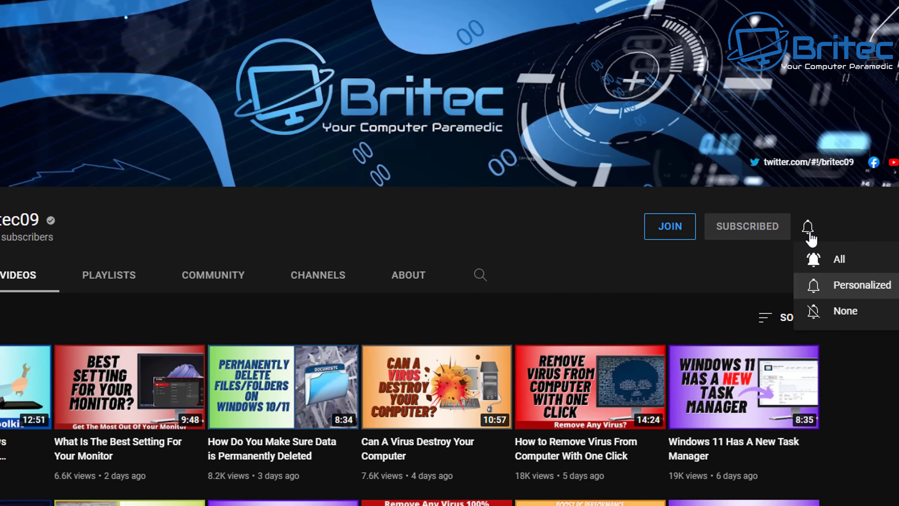
click(814, 260)
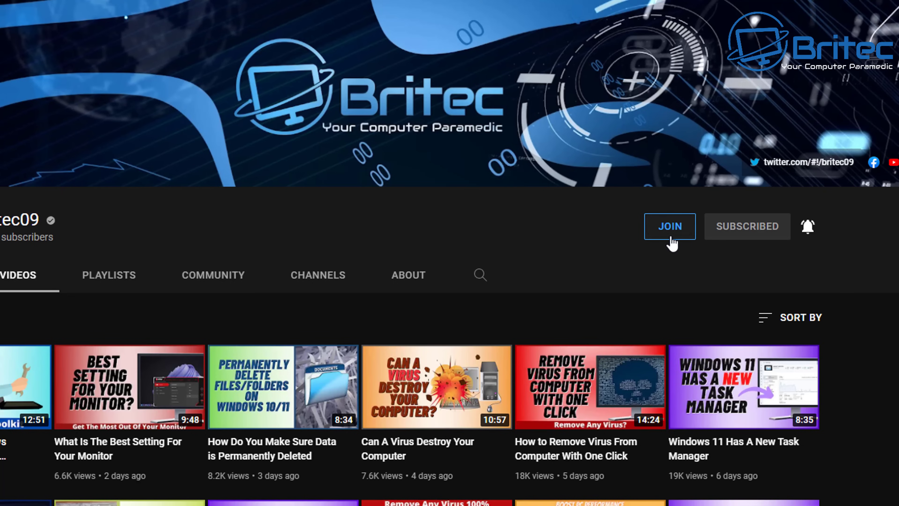
Open the Britec09 channel's JOIN membership offer showing the £4.99/month Supporter tier
click(671, 244)
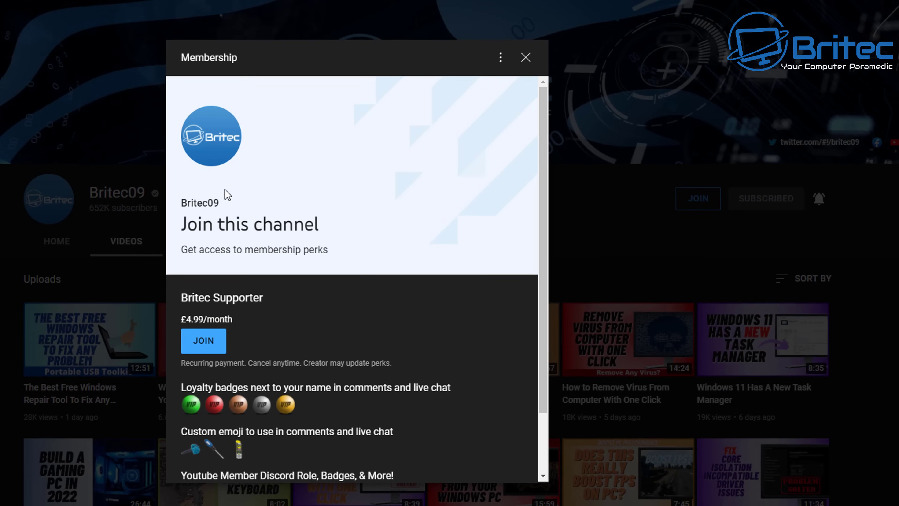